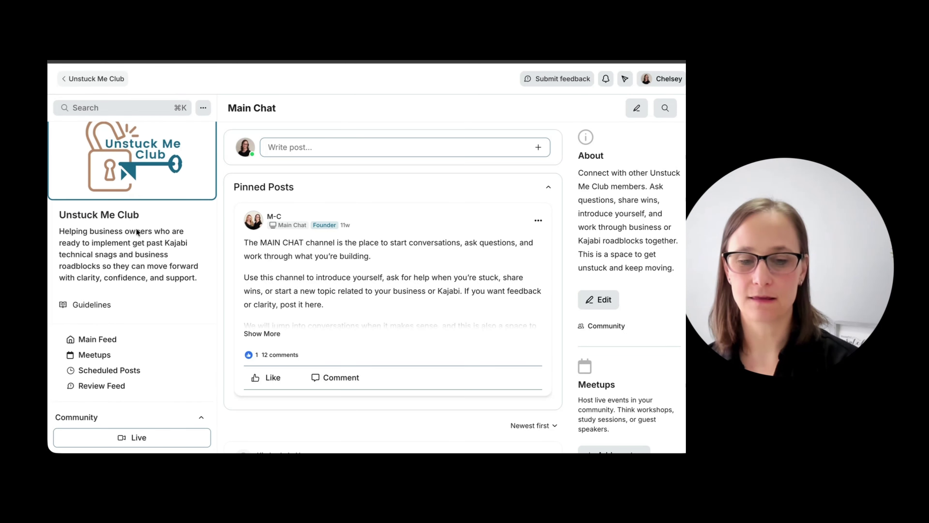
# Collapse the Community and Momentum Builders channel groups in the community navigation.
pyautogui.scroll(-4, 136, 229)
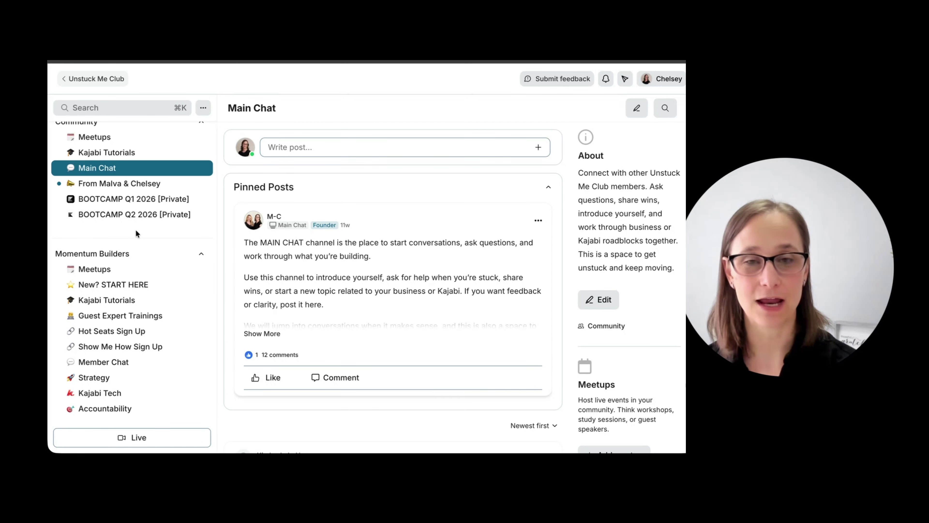
pyautogui.scroll(2, 136, 234)
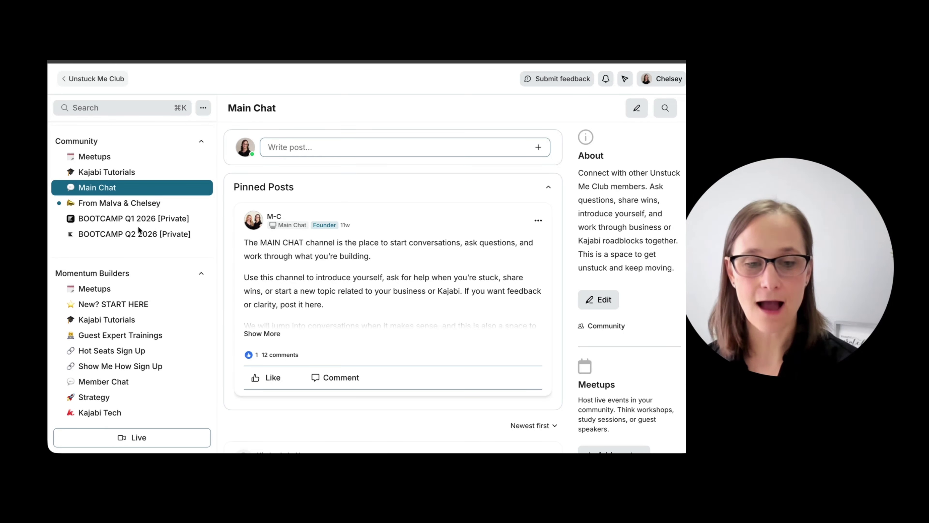
pyautogui.scroll(2, 138, 224)
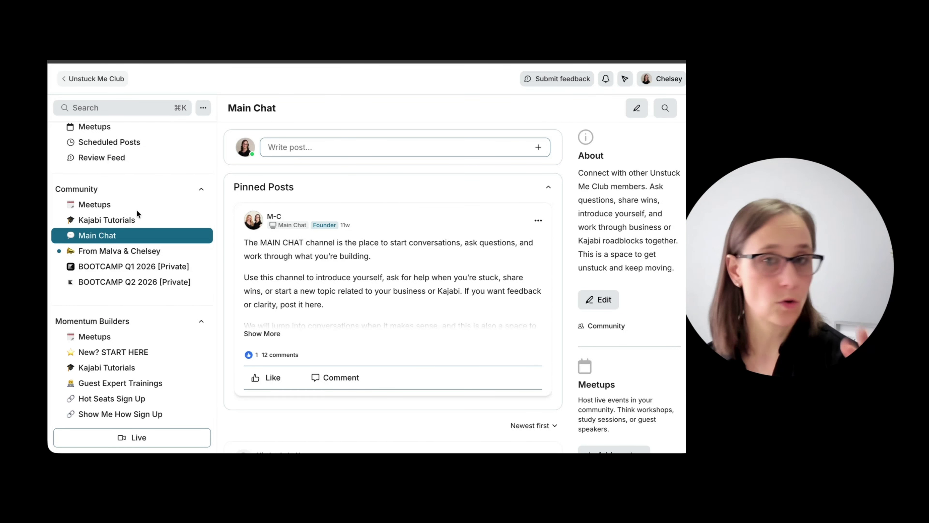
pyautogui.click(200, 189)
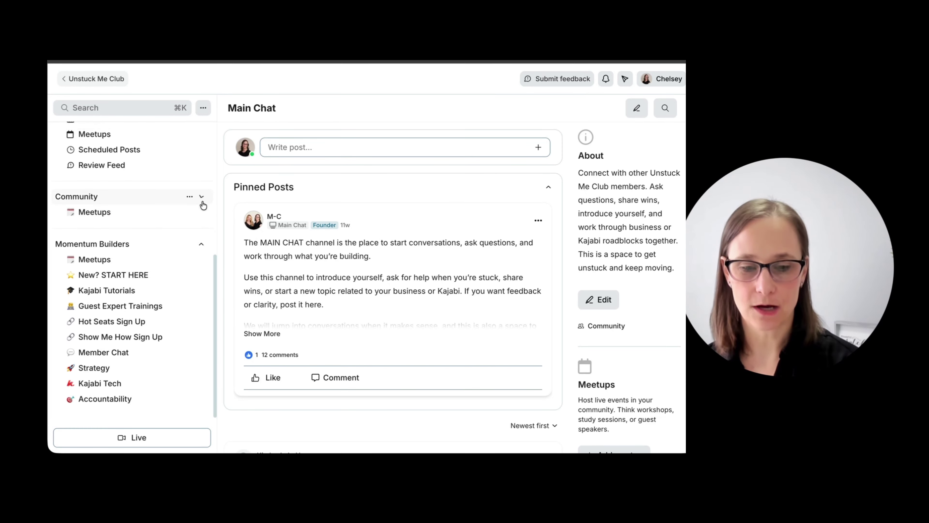
pyautogui.click(202, 244)
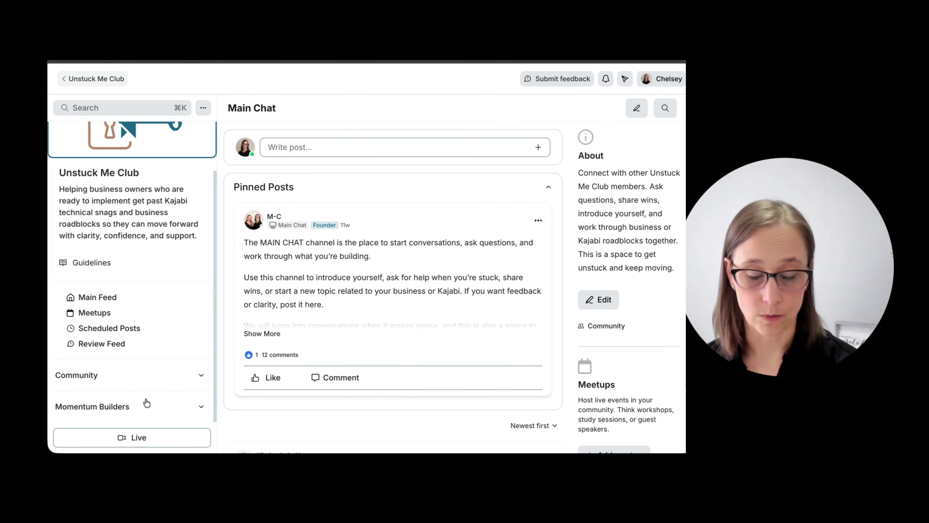
# Expand the Community and Momentum Builders groups and review the channels they contain.
pyautogui.click(201, 376)
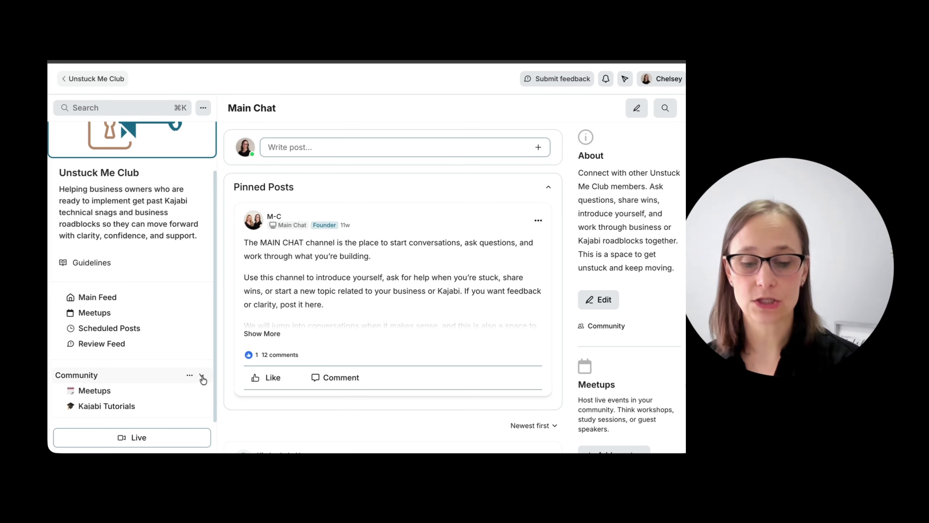
pyautogui.scroll(-3, 198, 385)
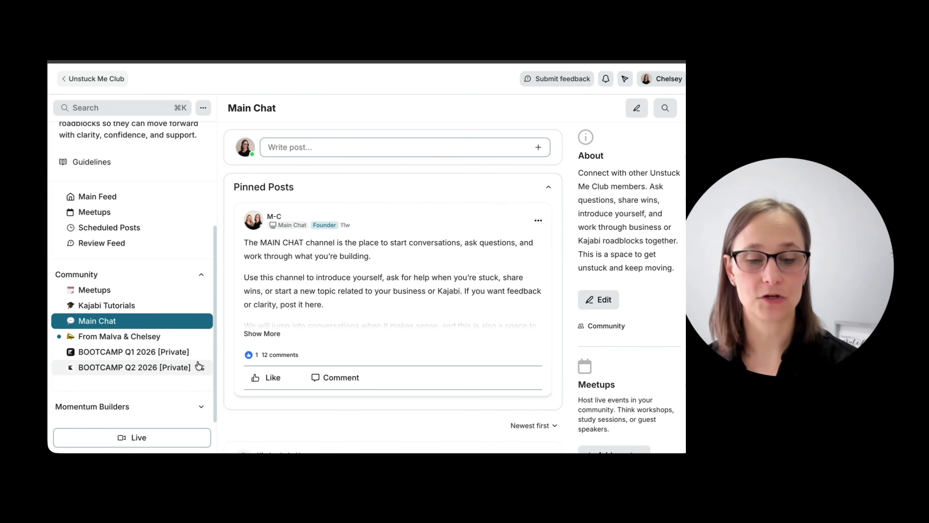
pyautogui.click(201, 407)
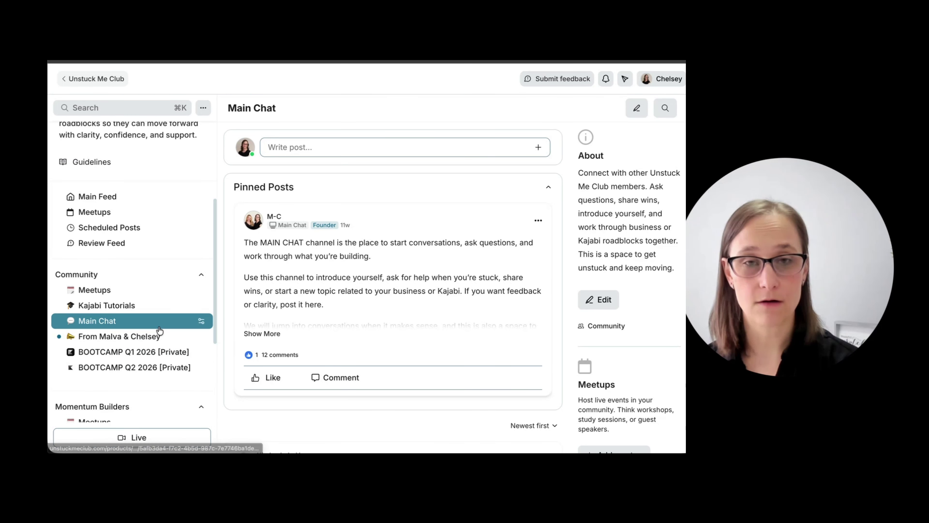
pyautogui.scroll(-1, 159, 331)
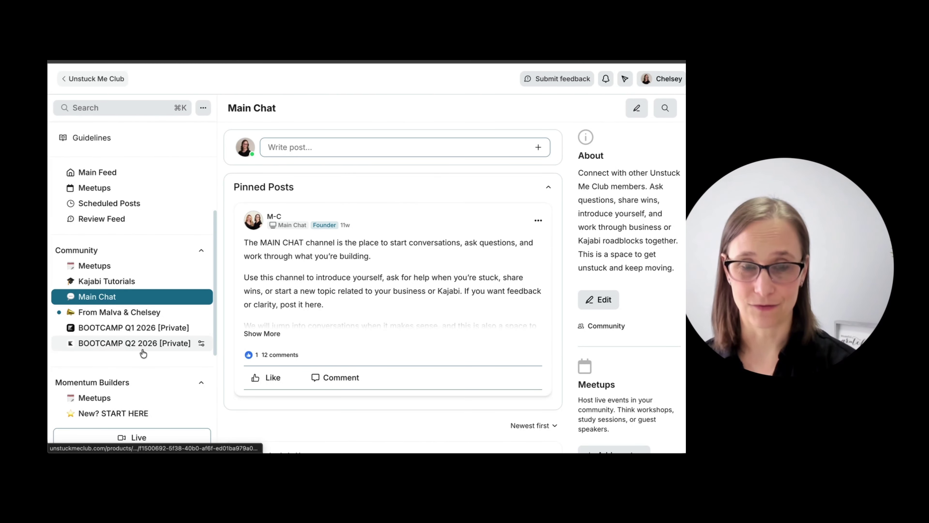
pyautogui.scroll(2, 153, 302)
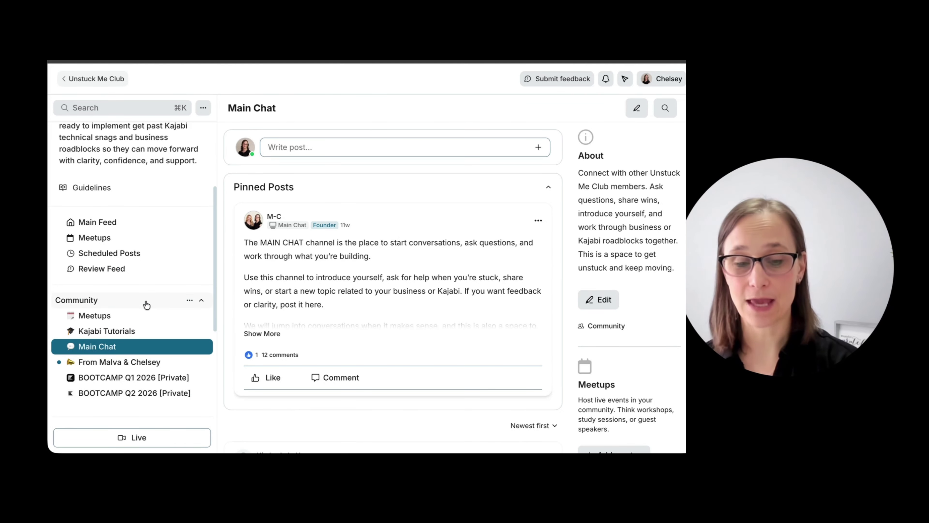
# View the Community group's meetups, then show the Momentum Builders meetups as a month calendar.
pyautogui.click(115, 321)
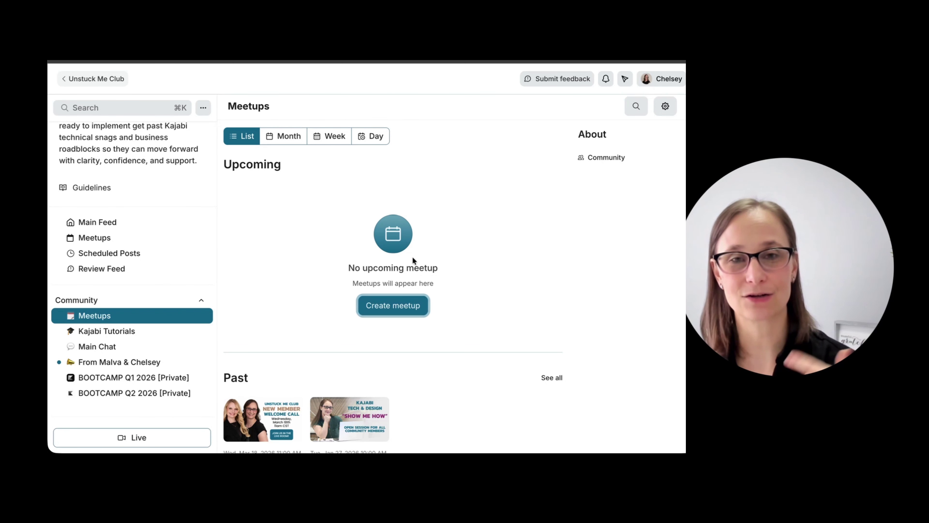
pyautogui.scroll(-2, 150, 316)
pyautogui.scroll(-3, 149, 316)
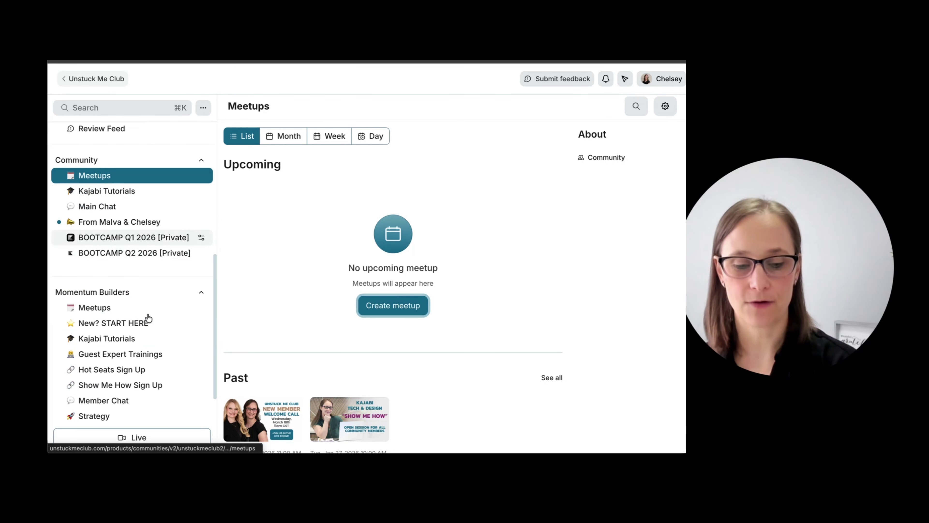
pyautogui.click(121, 308)
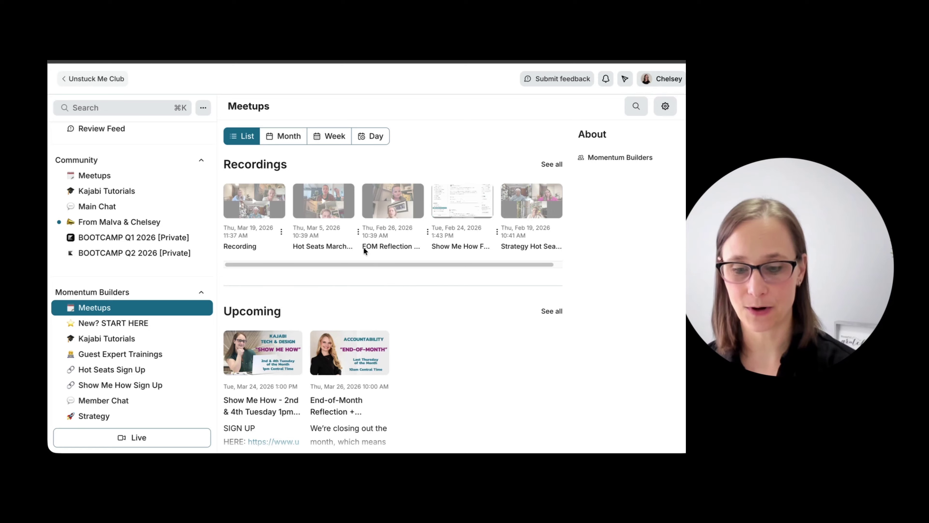
pyautogui.click(292, 136)
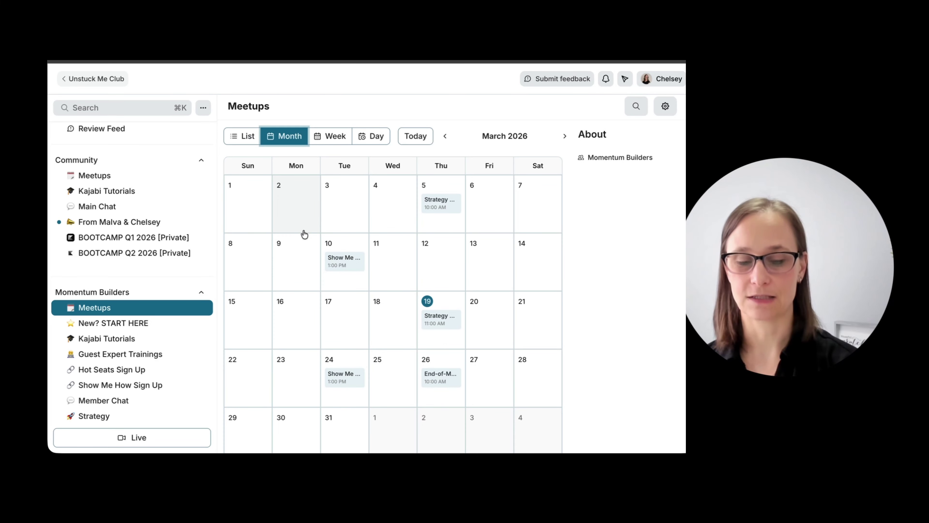
# Open the New? START HERE page of Momentum Builders and review its welcome and session information.
pyautogui.click(119, 325)
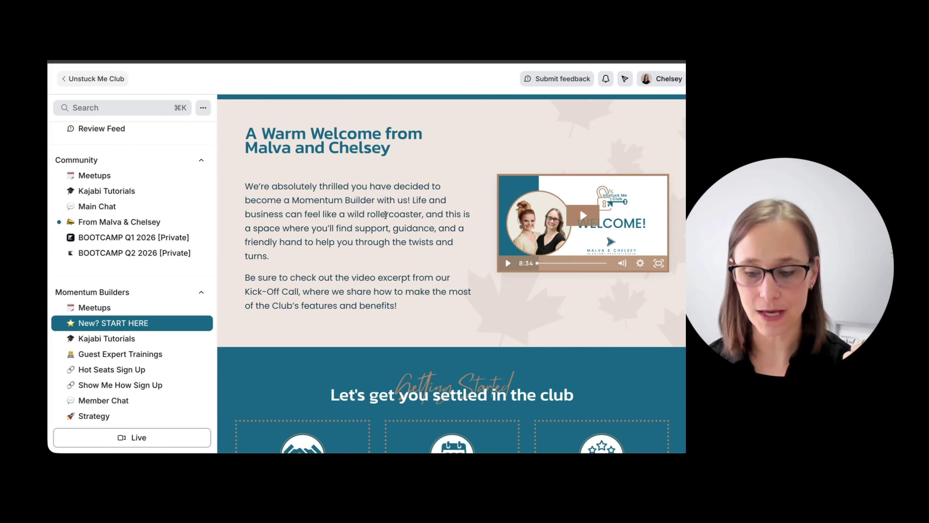
pyautogui.scroll(-15, 389, 218)
pyautogui.scroll(-5, 391, 221)
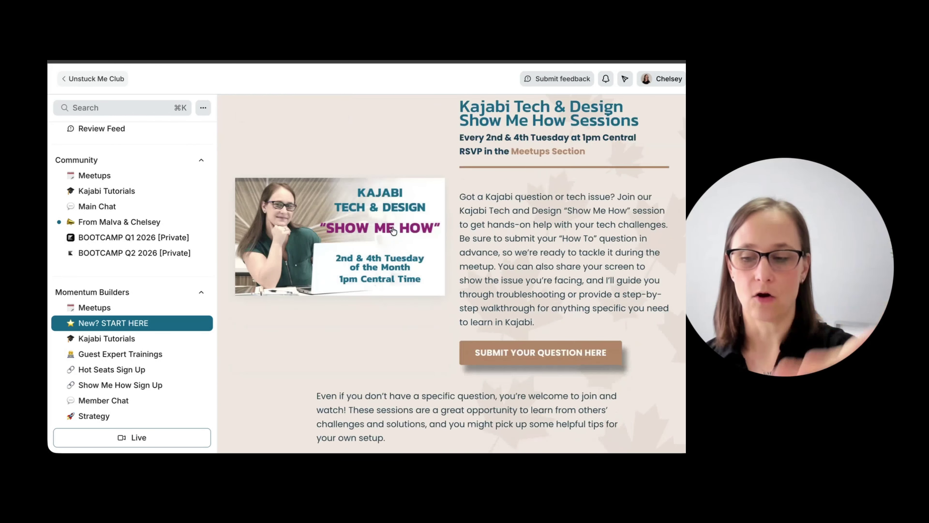
pyautogui.scroll(15, 390, 227)
pyautogui.scroll(4, 388, 232)
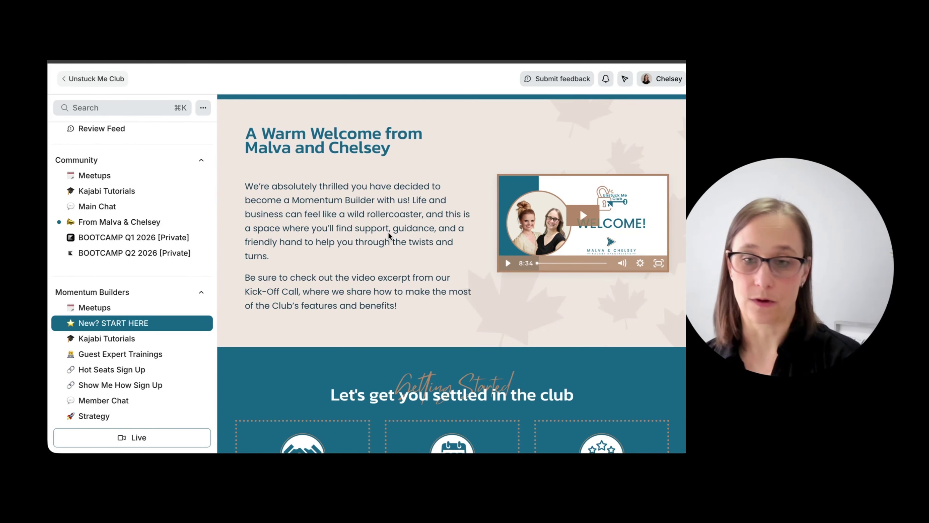
# View the linked Kajabi Tutorials playlist on YouTube, close it, and open the Guest Expert Trainings page of Momentum Builders.
pyautogui.click(121, 341)
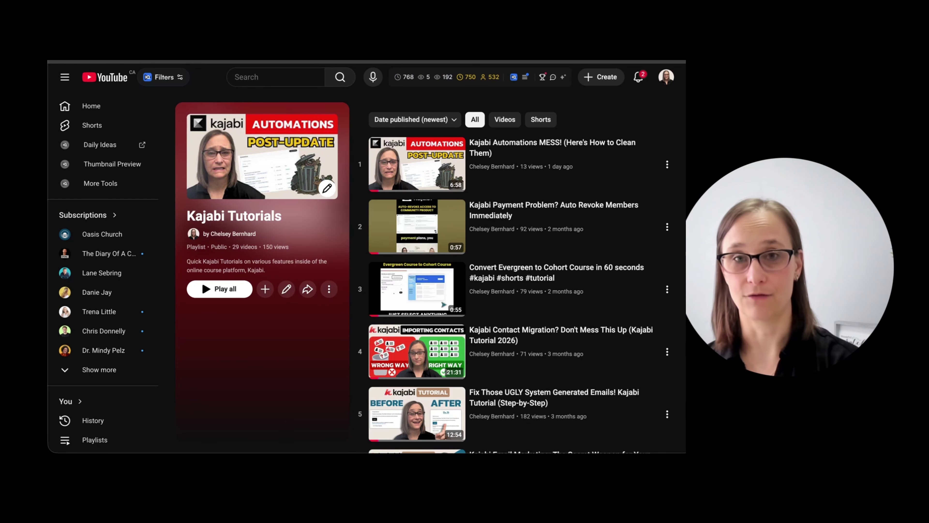
pyautogui.press('super+w')
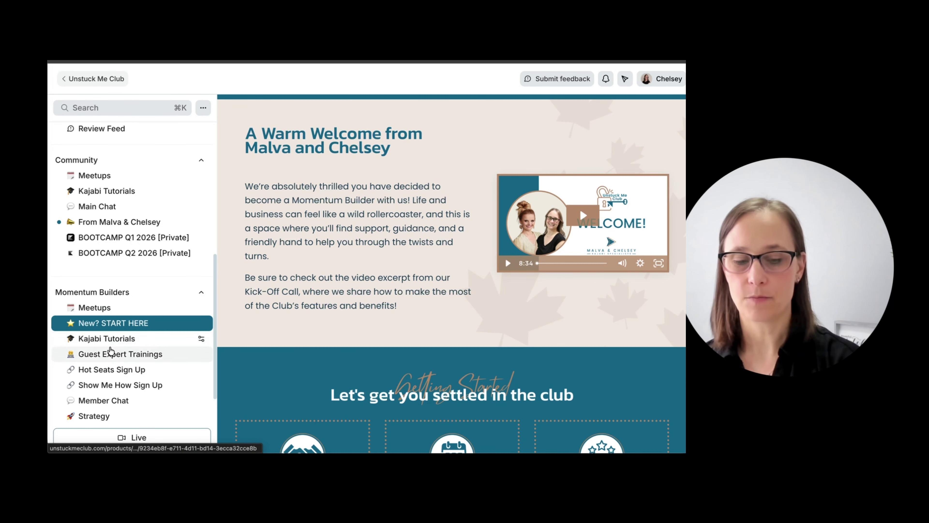
pyautogui.click(107, 356)
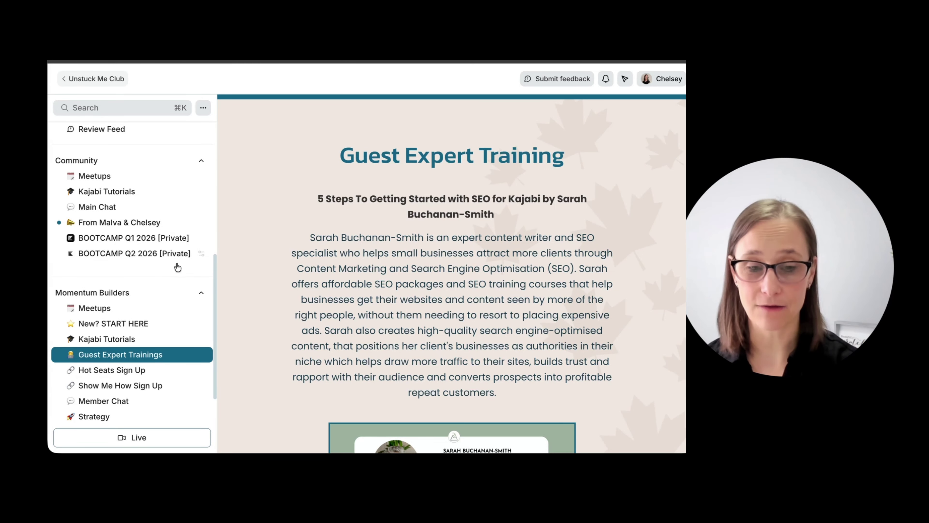
# View the community's scheduled posts.
pyautogui.scroll(10, 177, 262)
pyautogui.click(122, 391)
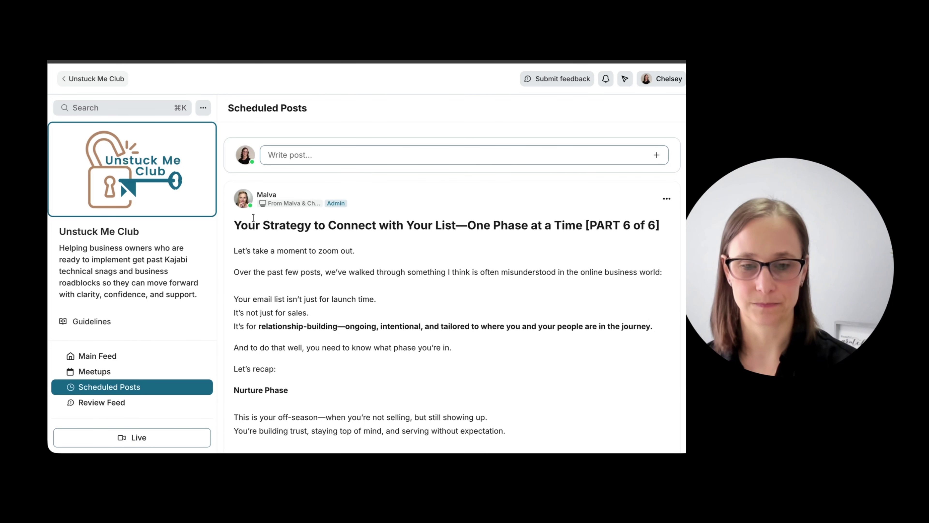
# Open the community settings and review the Details page, including the URL slug, social links and community guidelines.
pyautogui.click(202, 112)
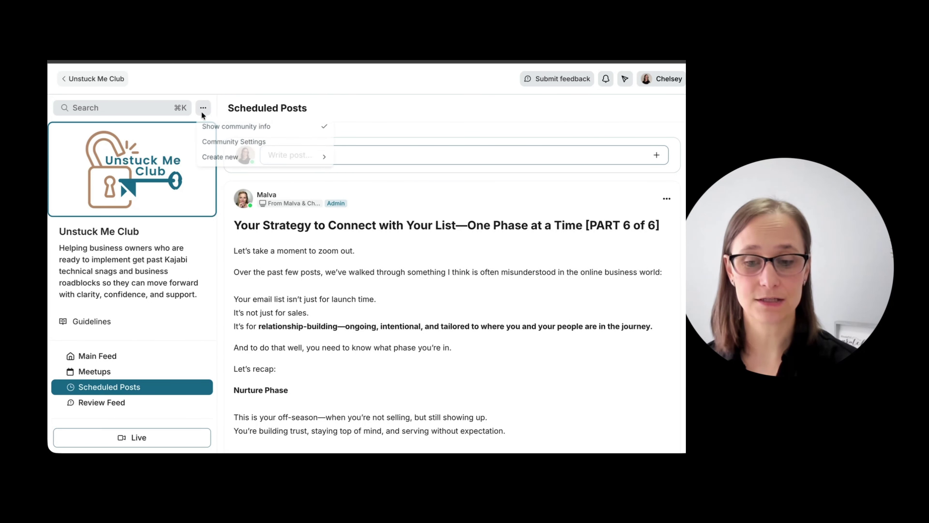
pyautogui.click(215, 142)
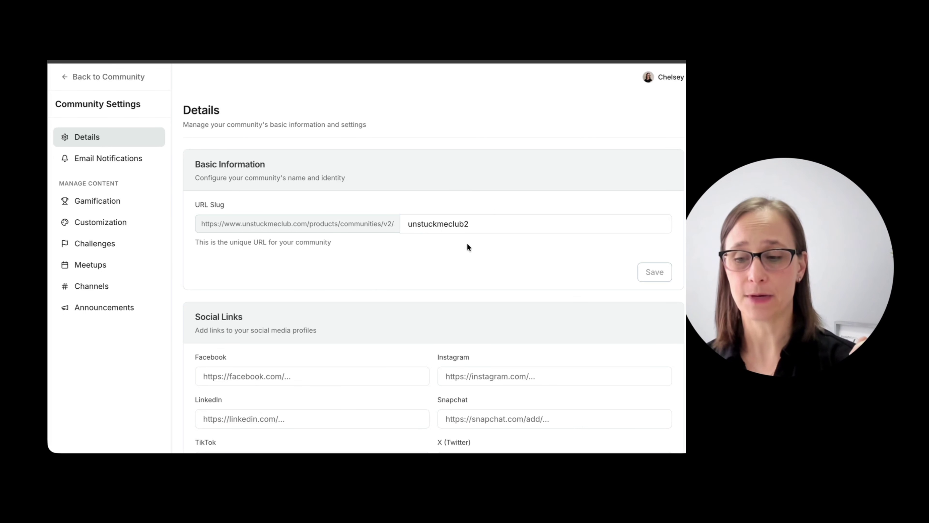
pyautogui.scroll(-8, 467, 245)
pyautogui.scroll(-7, 451, 251)
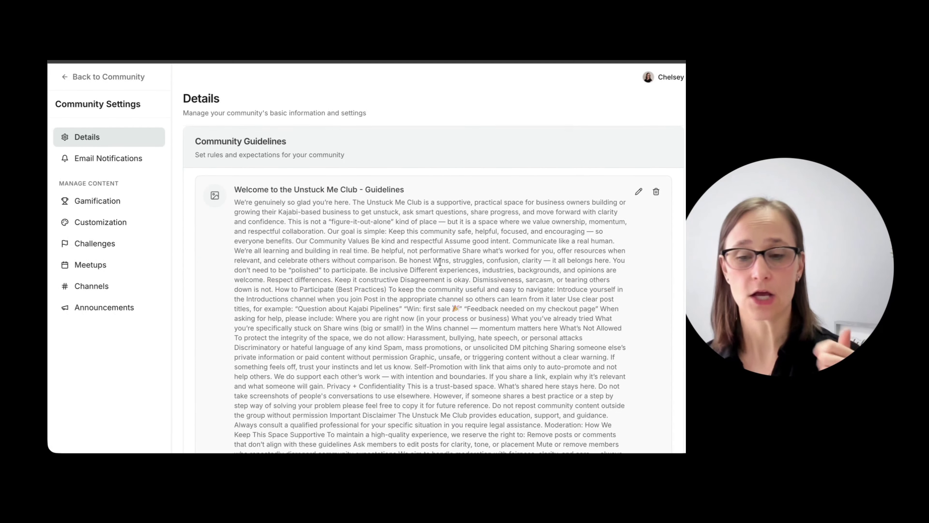
pyautogui.scroll(15, 326, 265)
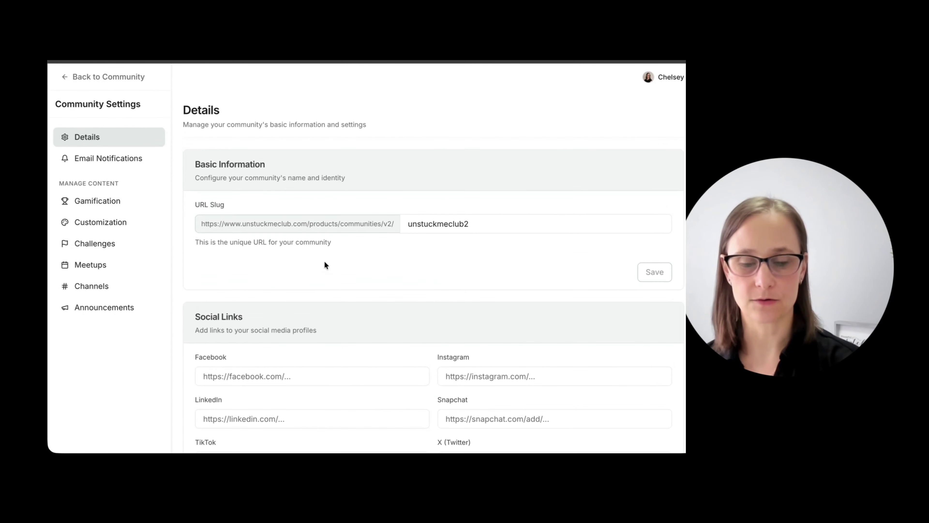
# Review the email notification controls for channels, challenges, meetups, live rooms, announcements and the weekly digest.
pyautogui.click(145, 159)
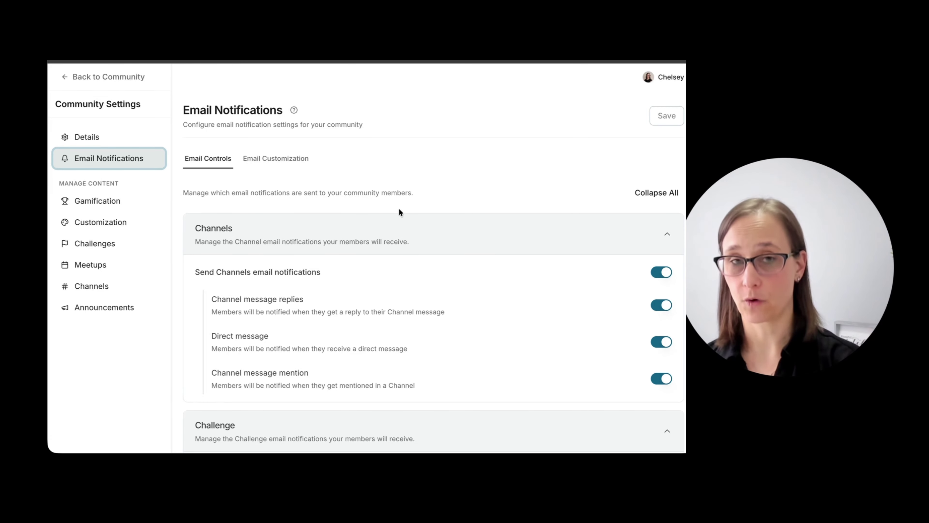
pyautogui.scroll(-6, 400, 210)
pyautogui.scroll(-8, 402, 213)
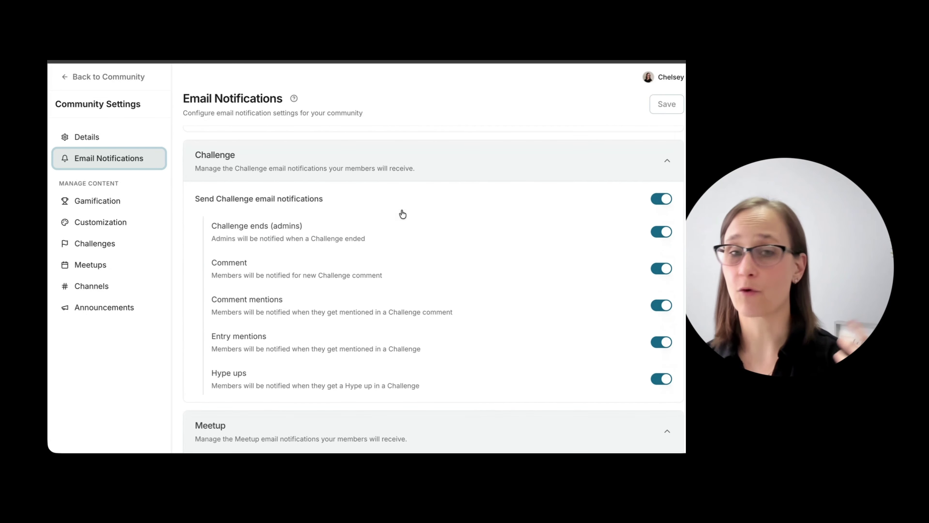
pyautogui.scroll(-10, 401, 214)
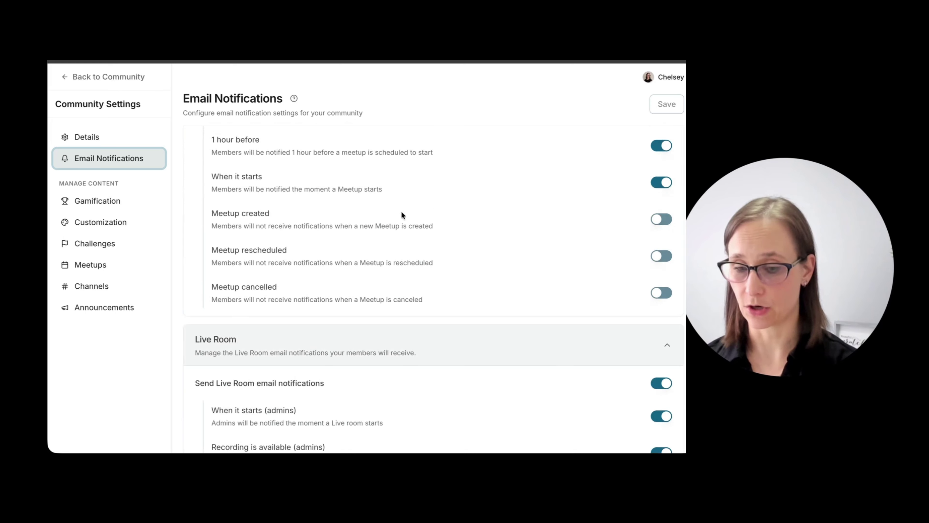
pyautogui.scroll(-8, 404, 219)
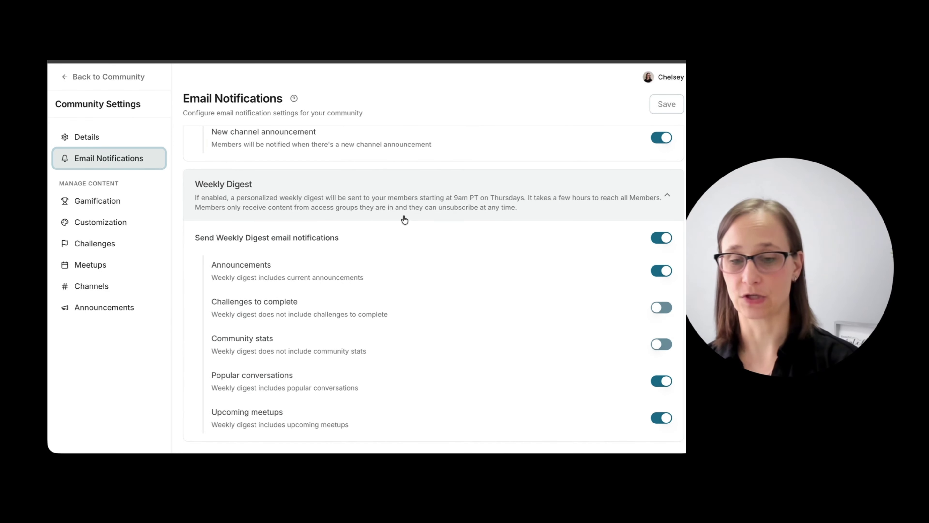
pyautogui.scroll(17, 405, 218)
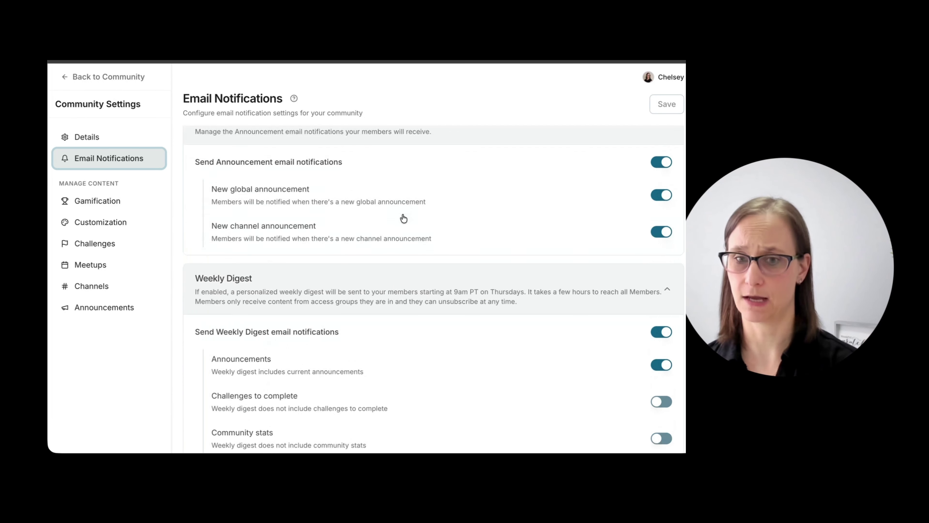
pyautogui.scroll(10, 402, 215)
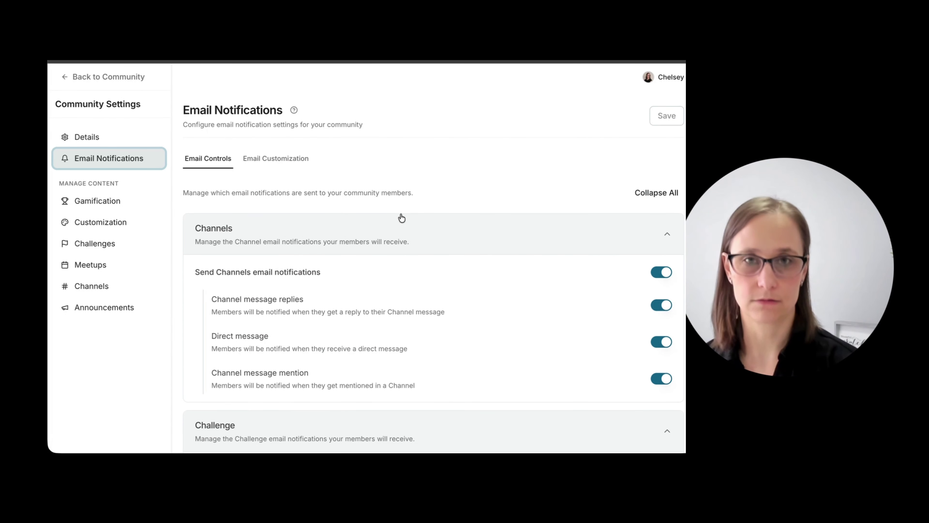
# Review the email customization options for the notification branding and the footer's marketing contact address.
pyautogui.click(276, 157)
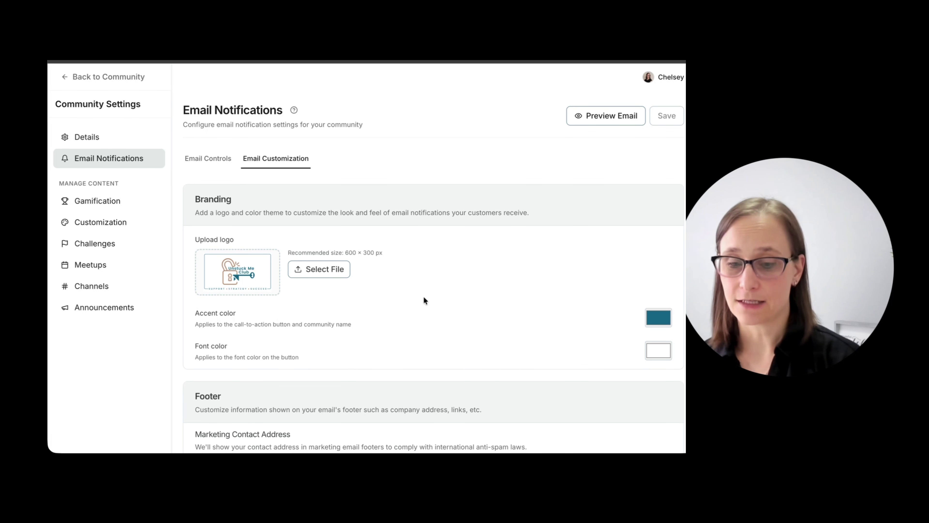
pyautogui.scroll(-5, 424, 298)
pyautogui.scroll(-3, 460, 287)
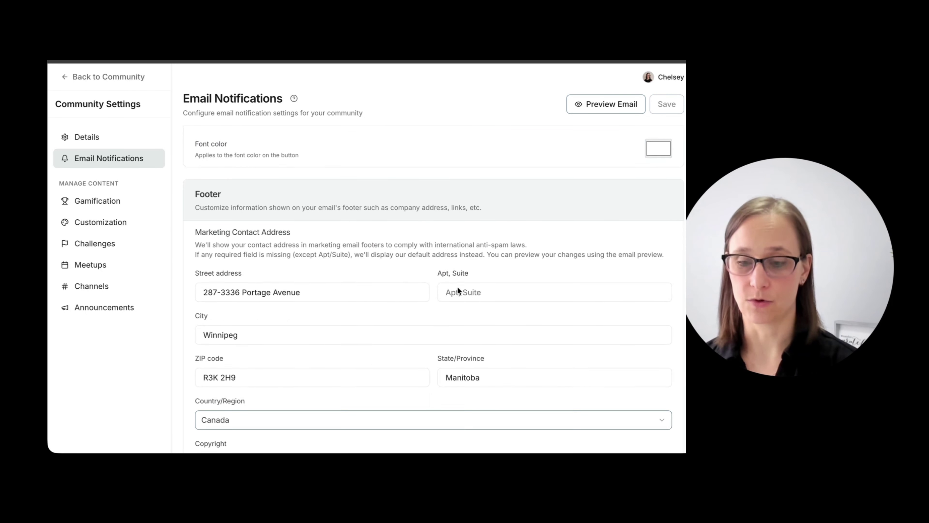
pyautogui.scroll(7, 457, 286)
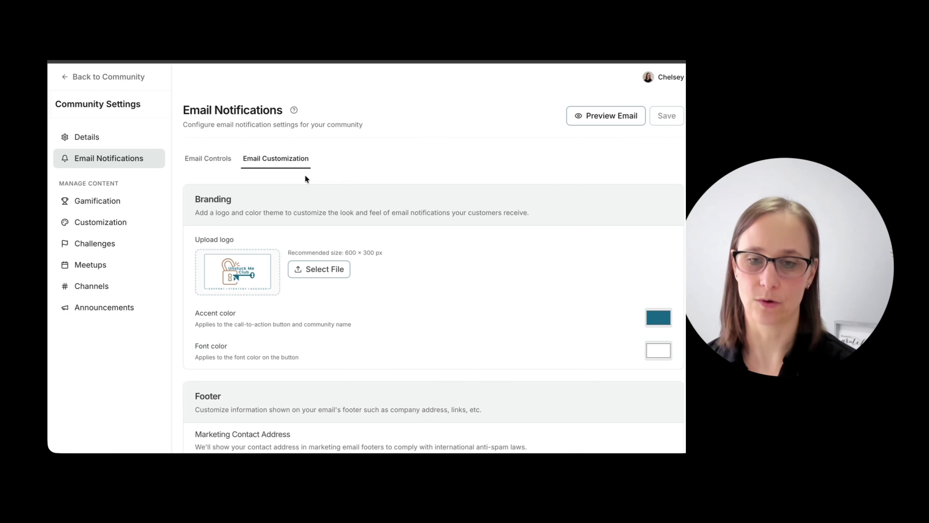
# Open the gamification settings and review the point rules for challenges, channel messages, polls and event RSVPs.
pyautogui.click(97, 201)
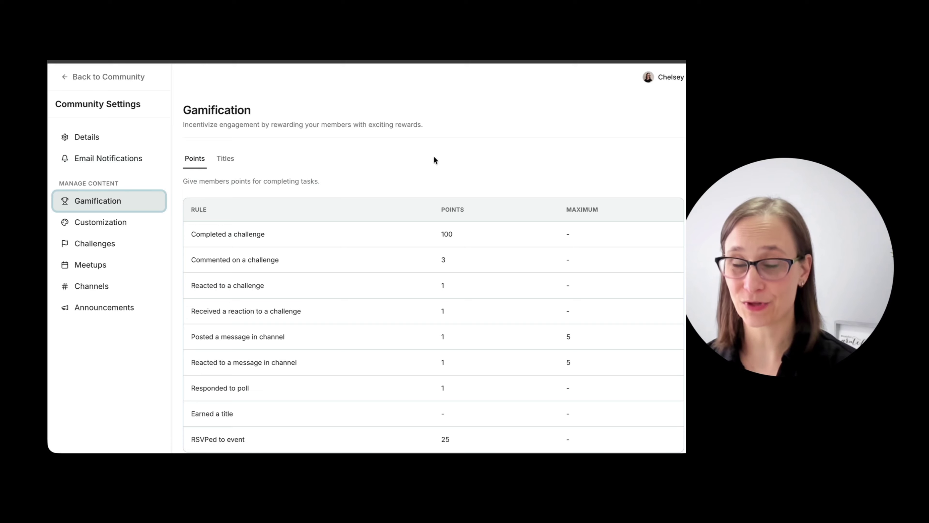
pyautogui.scroll(-1, 391, 191)
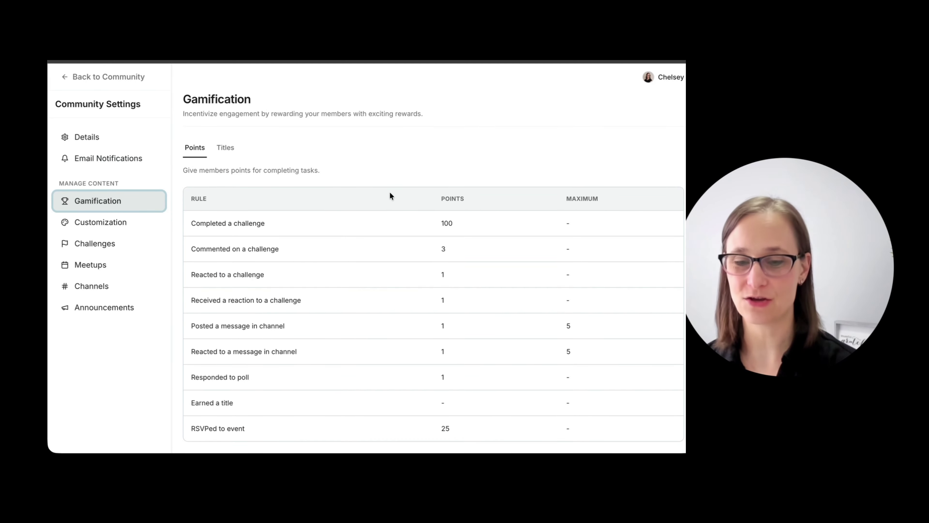
pyautogui.scroll(1, 342, 337)
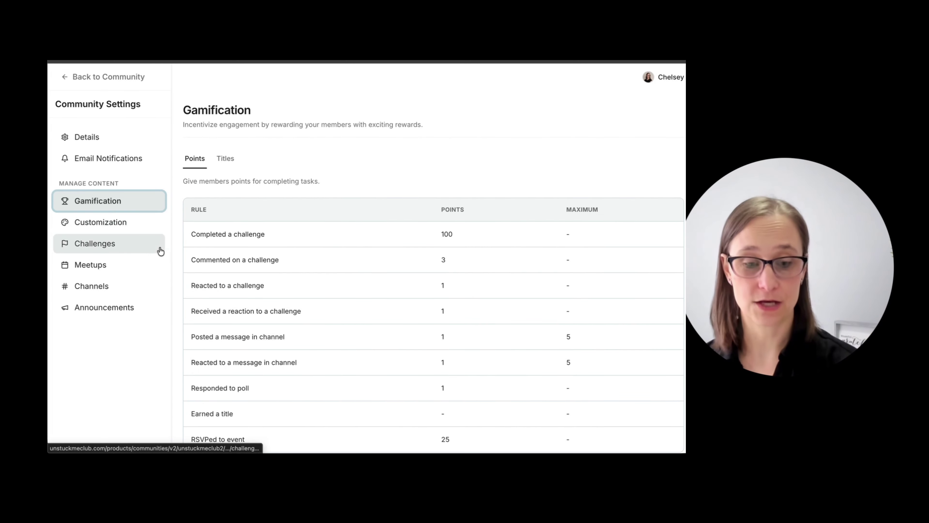
# Open the customization settings and review the feature options for the global feed, announcements, challenges, channels, gamification, meetups and live room.
pyautogui.click(76, 223)
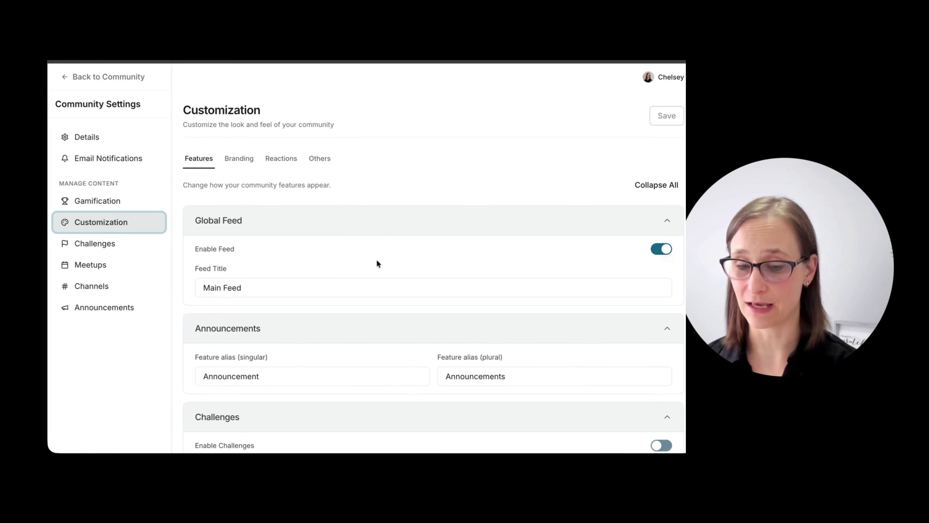
pyautogui.scroll(-2, 377, 260)
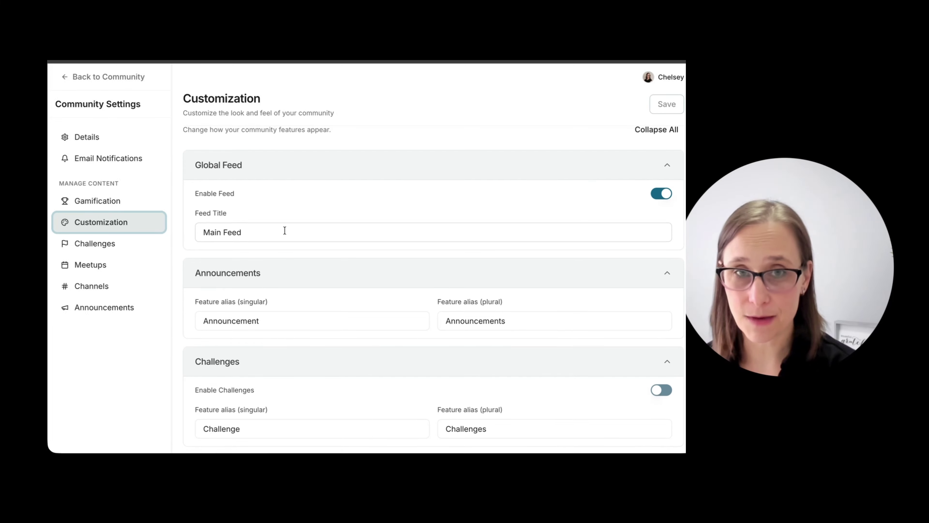
pyautogui.scroll(-1, 285, 228)
pyautogui.scroll(-1, 285, 228)
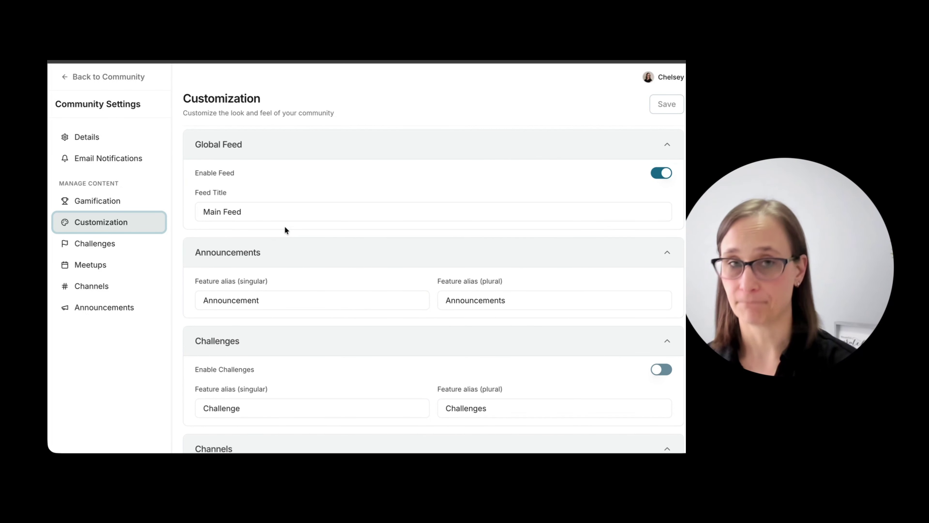
pyautogui.scroll(-3, 287, 221)
pyautogui.scroll(-6, 507, 358)
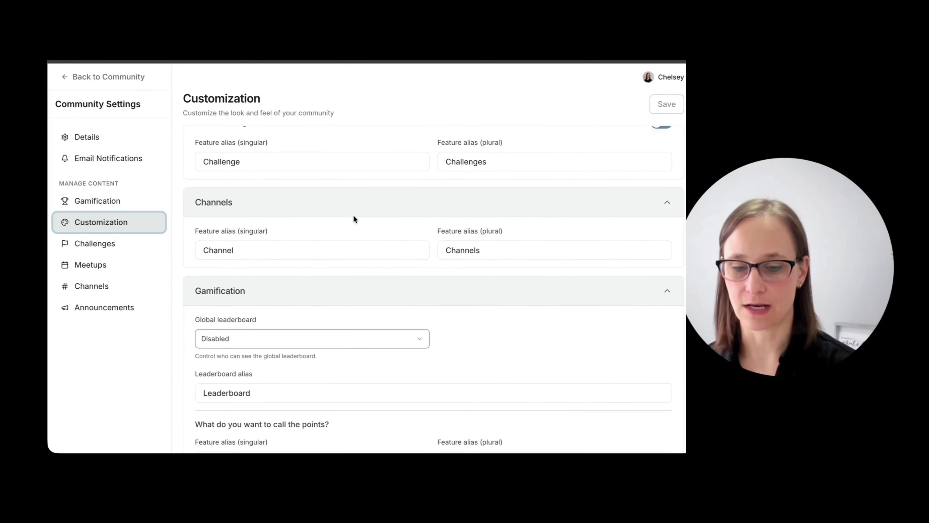
pyautogui.scroll(-6, 352, 218)
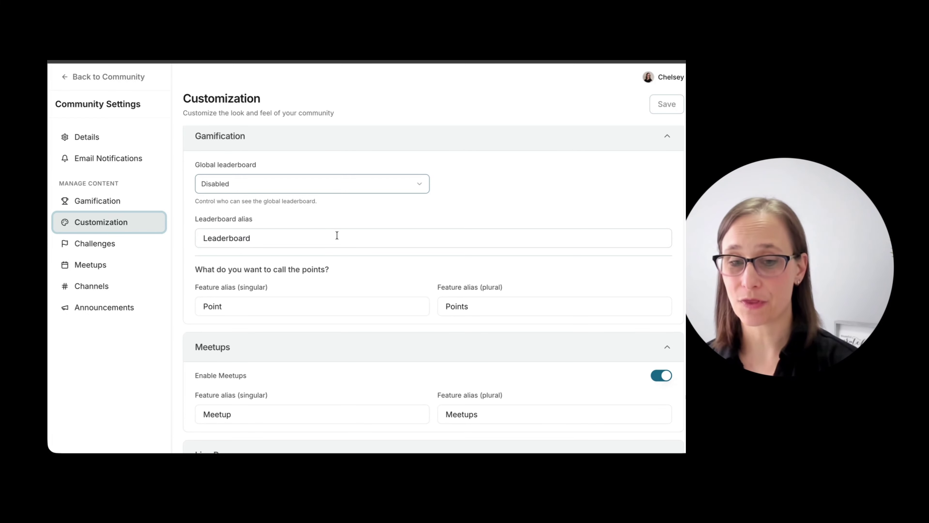
pyautogui.scroll(-5, 337, 236)
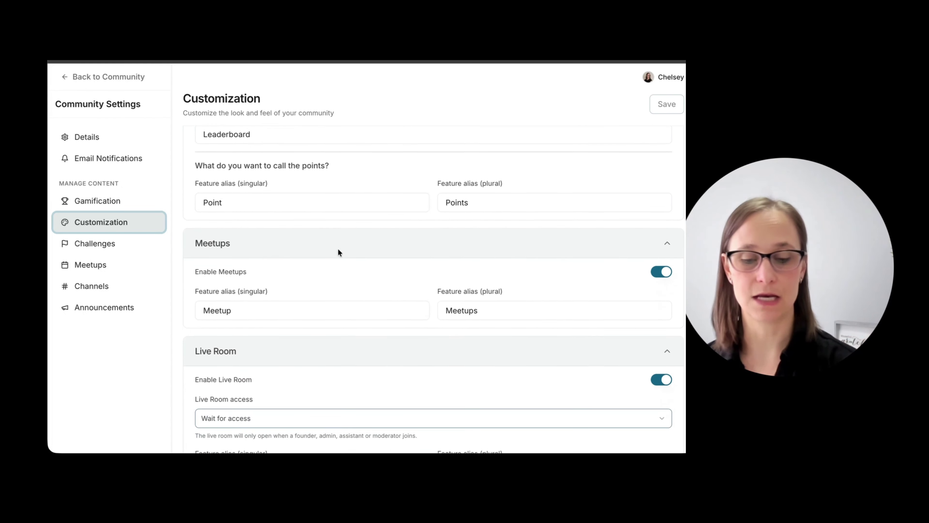
pyautogui.scroll(-1, 340, 248)
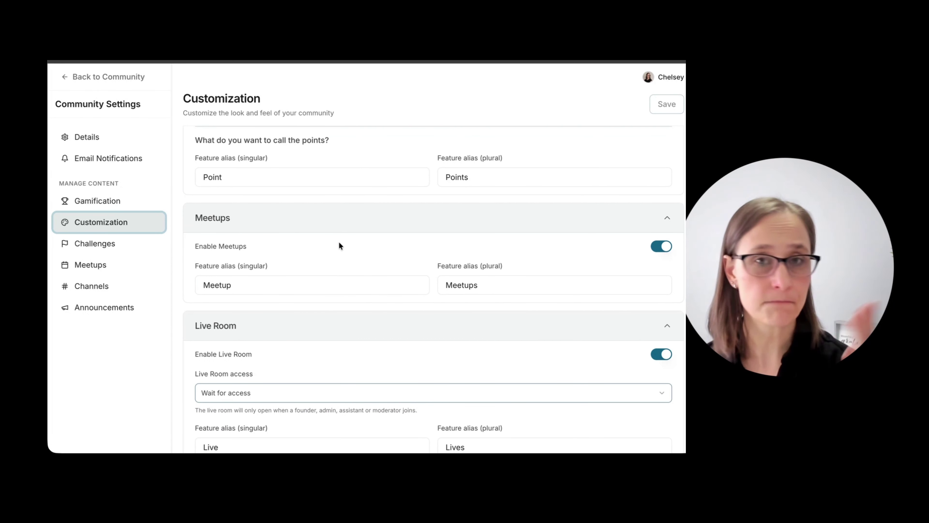
pyautogui.scroll(-1, 338, 245)
# Review the community's custom branding color theme and its chat preview.
pyautogui.scroll(15, 347, 247)
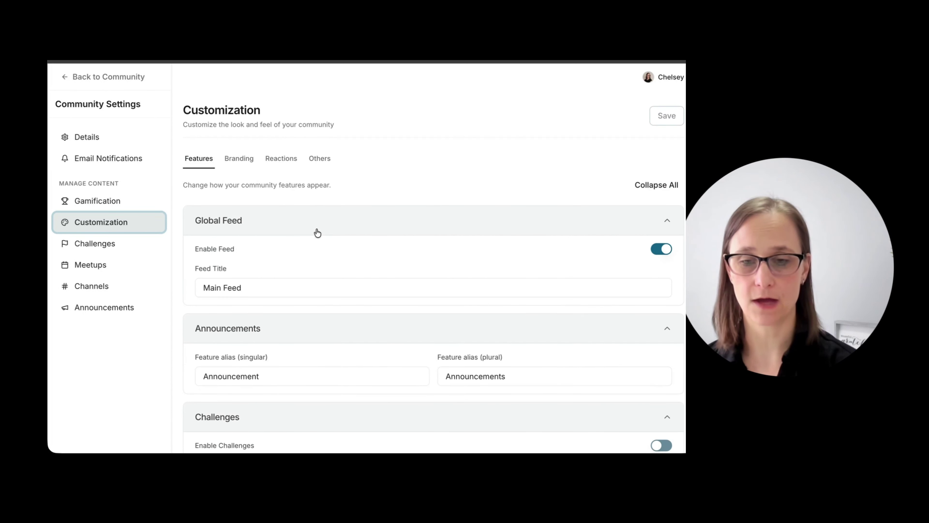
pyautogui.click(233, 165)
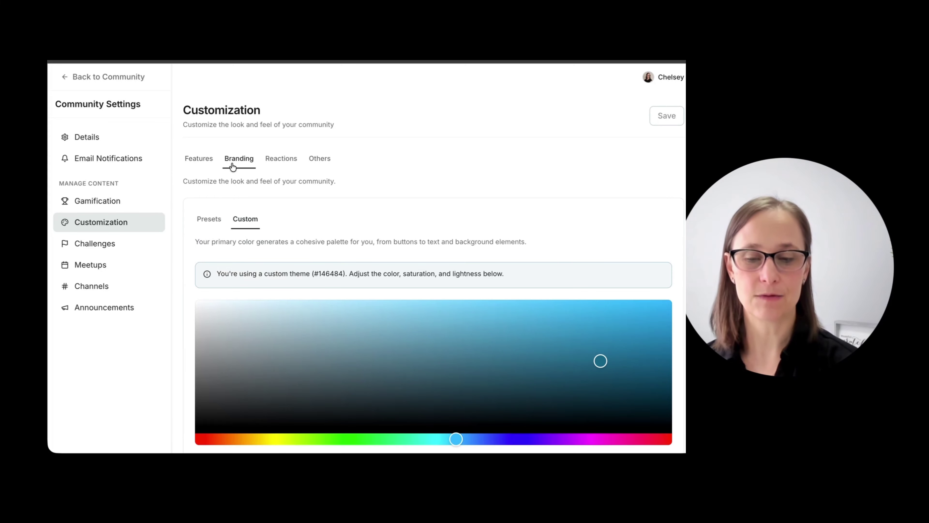
pyautogui.scroll(-15, 284, 193)
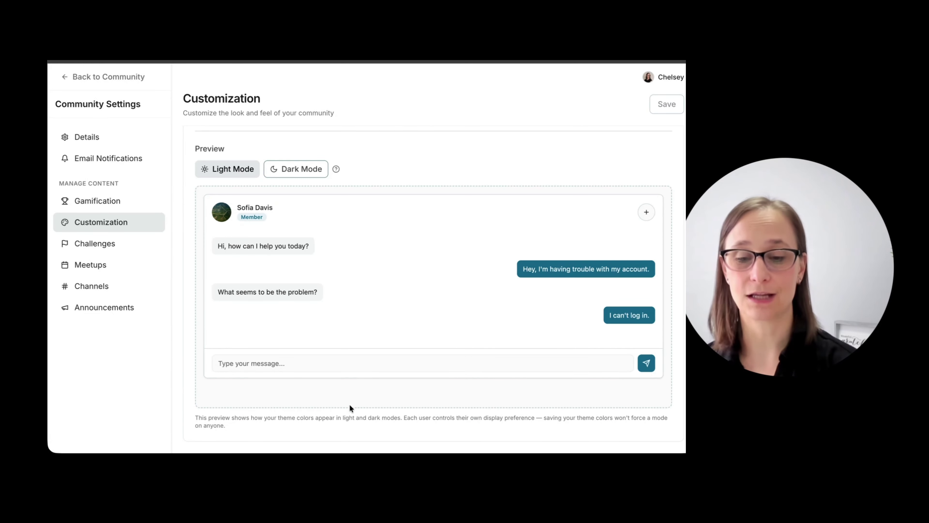
# Review the reaction labels and the other customization options for the home page and member communication.
pyautogui.scroll(15, 355, 393)
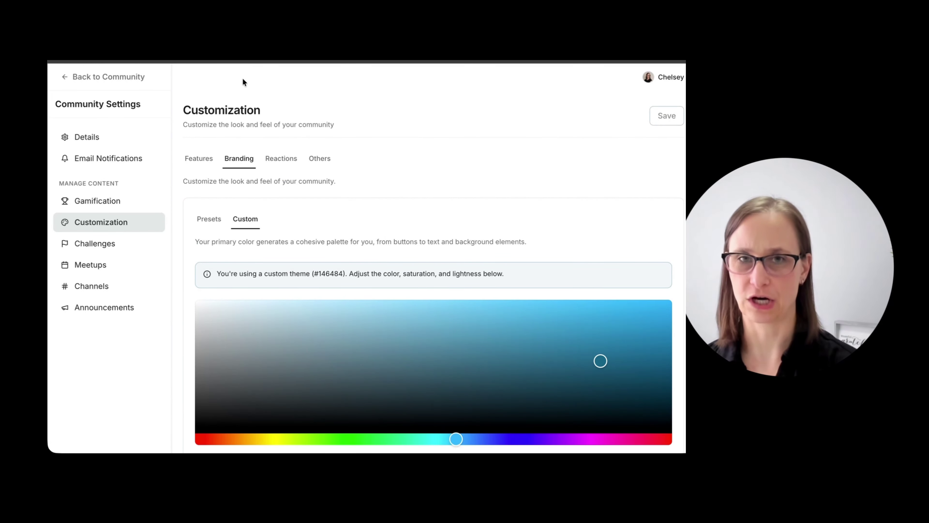
pyautogui.click(284, 165)
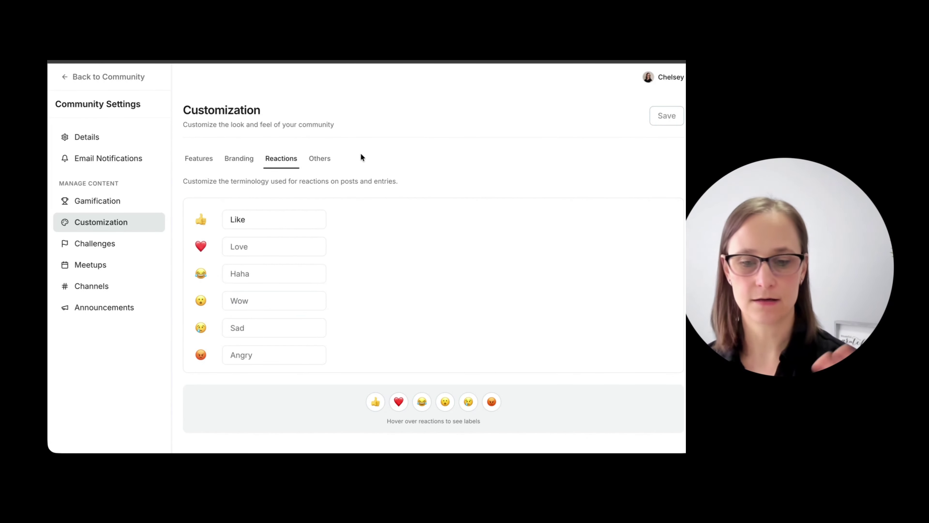
pyautogui.click(312, 162)
pyautogui.scroll(-5, 547, 281)
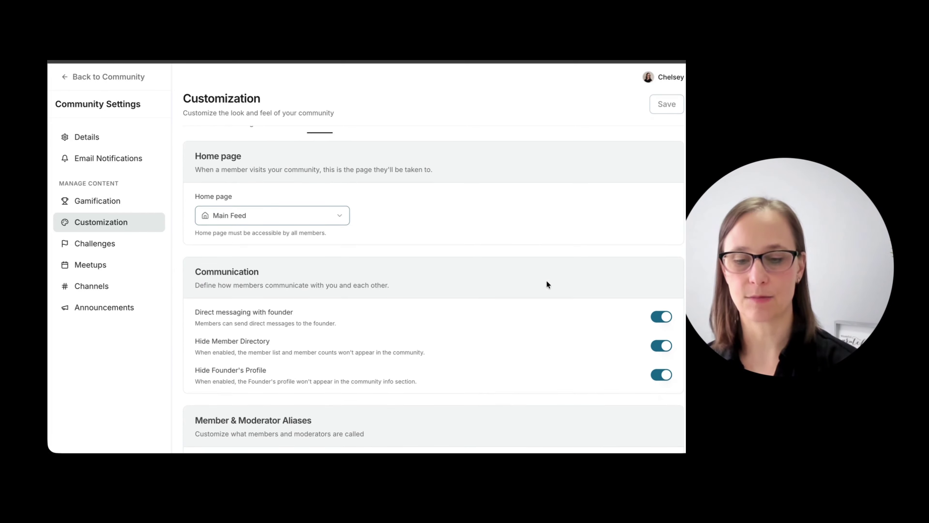
pyautogui.scroll(4, 424, 286)
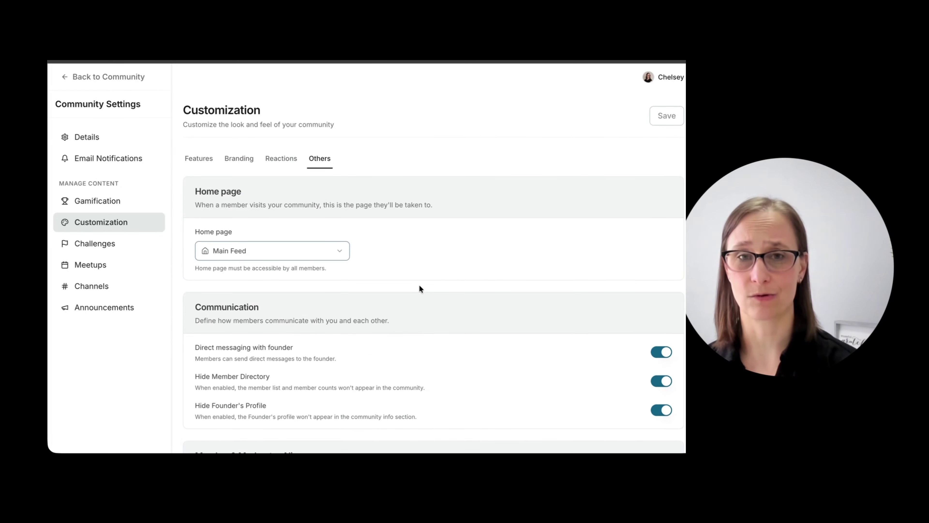
# View the list of challenge series and the list of community meetups in the settings.
pyautogui.click(110, 246)
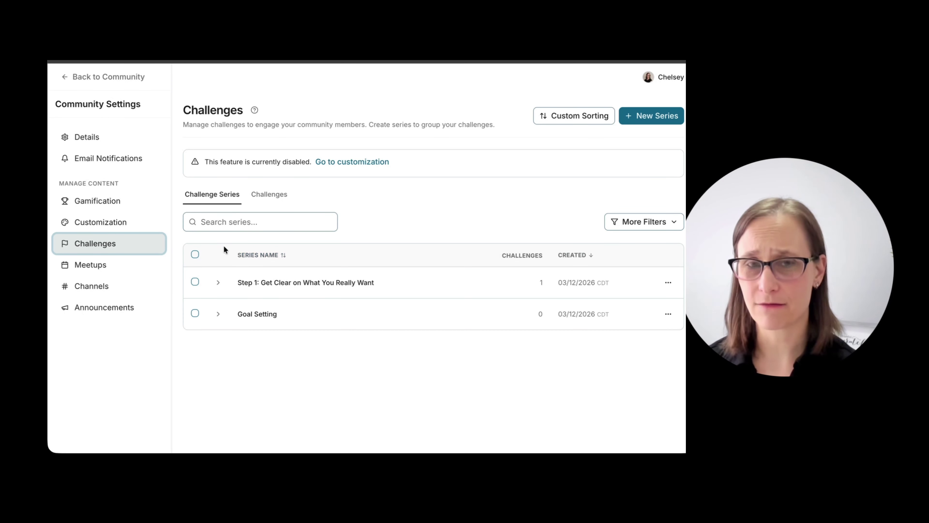
pyautogui.click(87, 264)
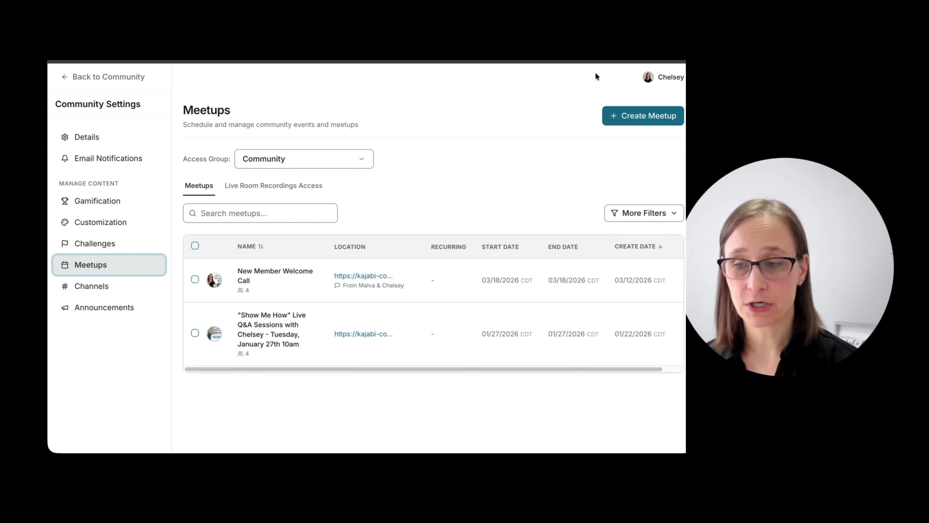
# Open a new meetup form and review its title, location, schedule, recurrence, description, access group and channel update fields.
pyautogui.click(671, 116)
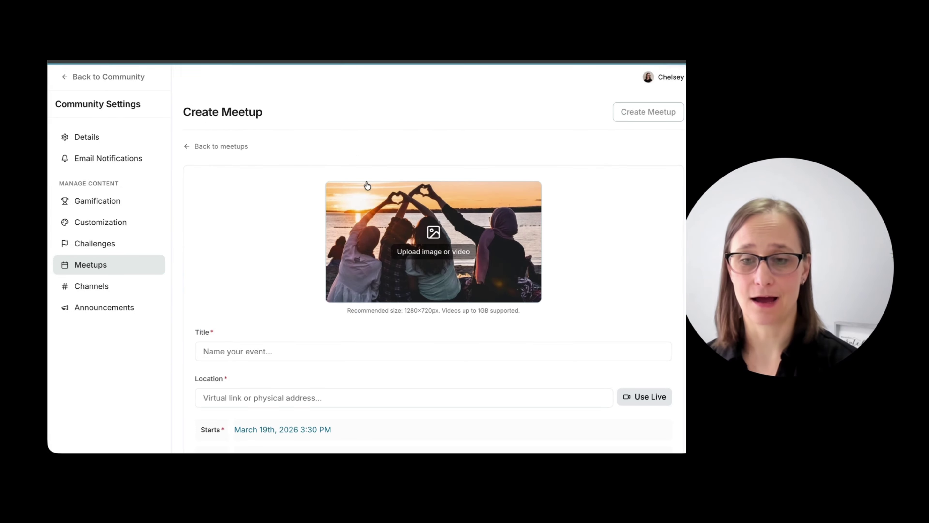
pyautogui.scroll(-8, 402, 330)
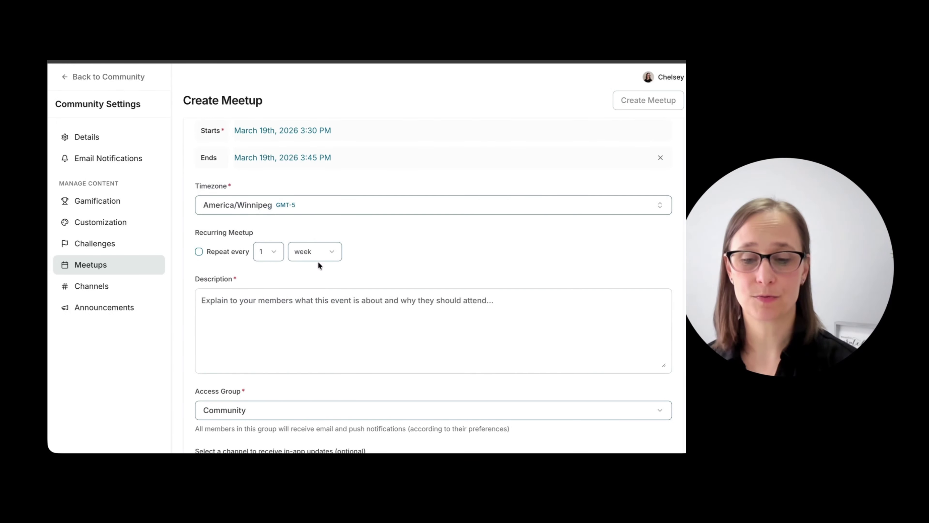
pyautogui.scroll(-1, 256, 403)
pyautogui.scroll(5, 259, 395)
pyautogui.scroll(-6, 259, 387)
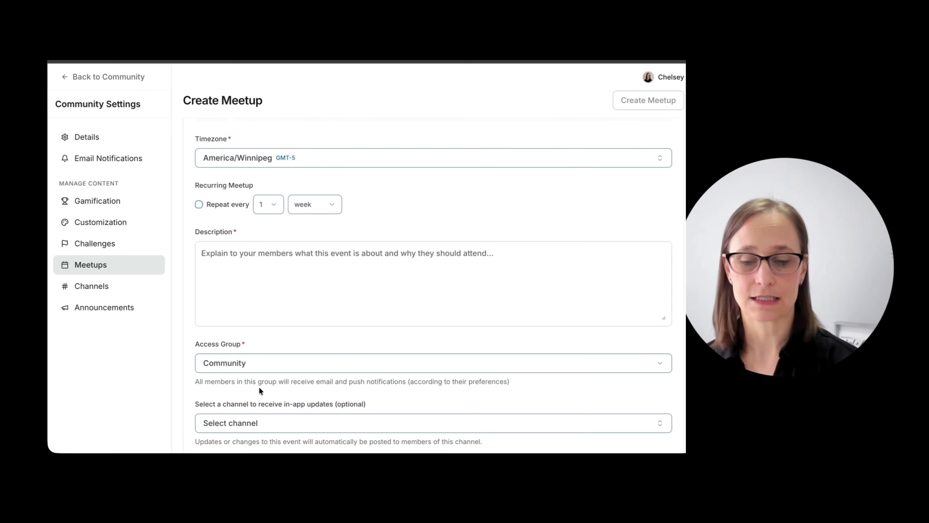
pyautogui.scroll(10, 334, 359)
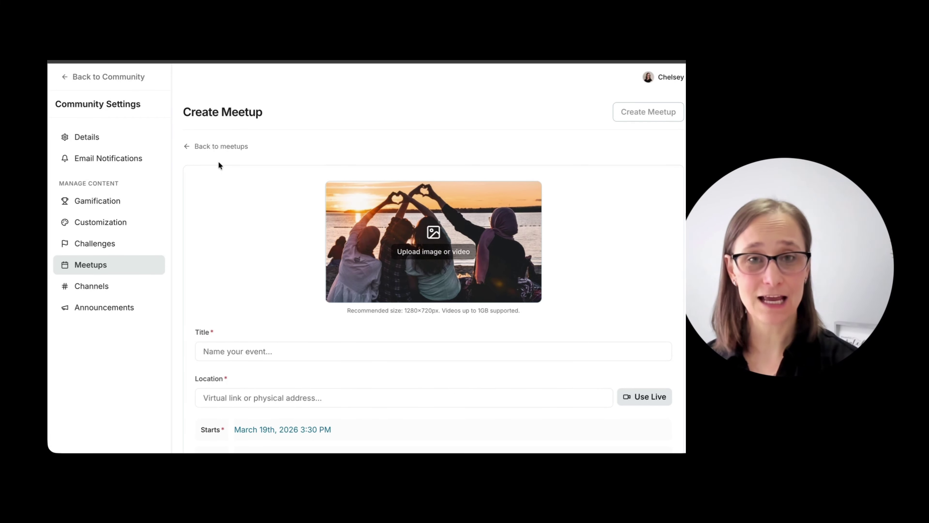
# View the channel management list and the announcements page in the community settings.
pyautogui.click(101, 281)
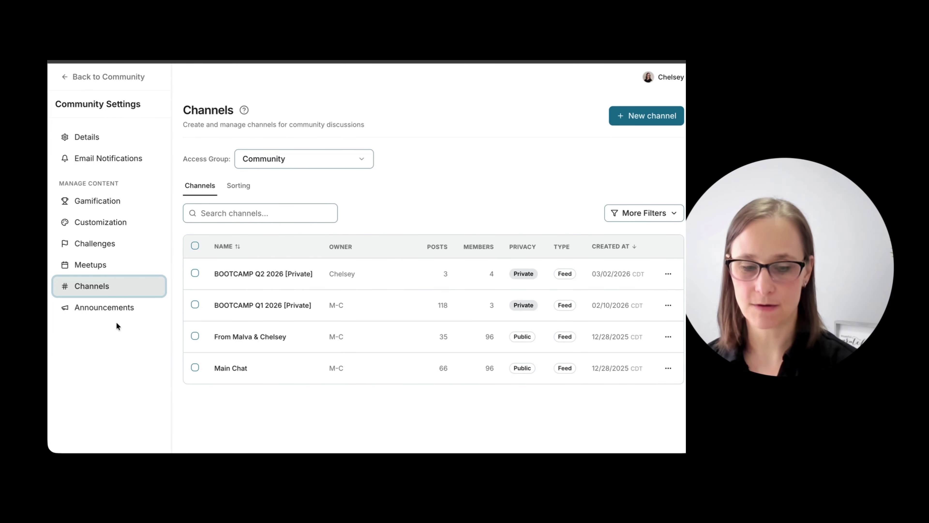
pyautogui.click(127, 303)
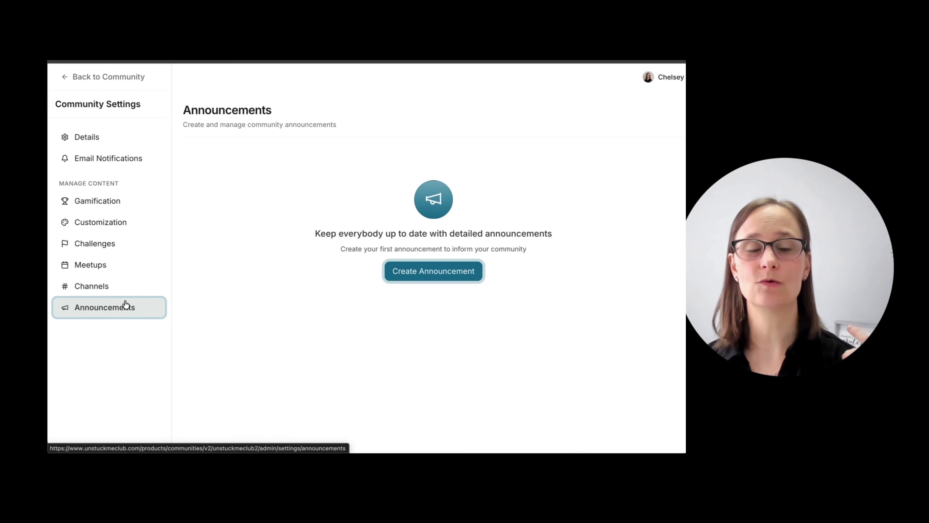